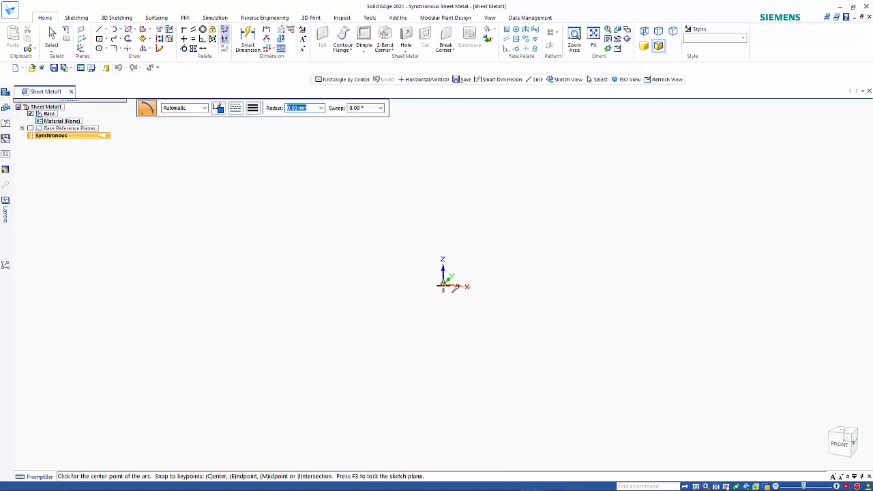
- Draw a 359° arc with a 90 mm radius, centred on the origin and starting straight above it
left_click(443, 285)
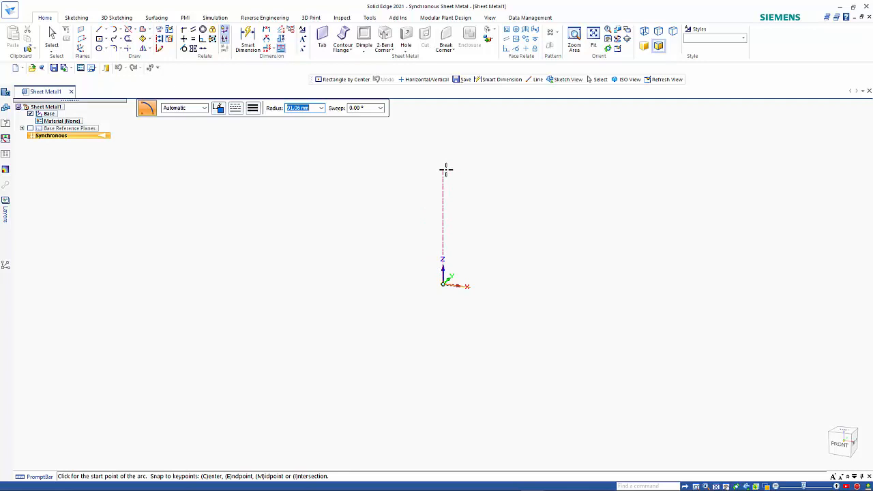
type("90")
key("Tab")
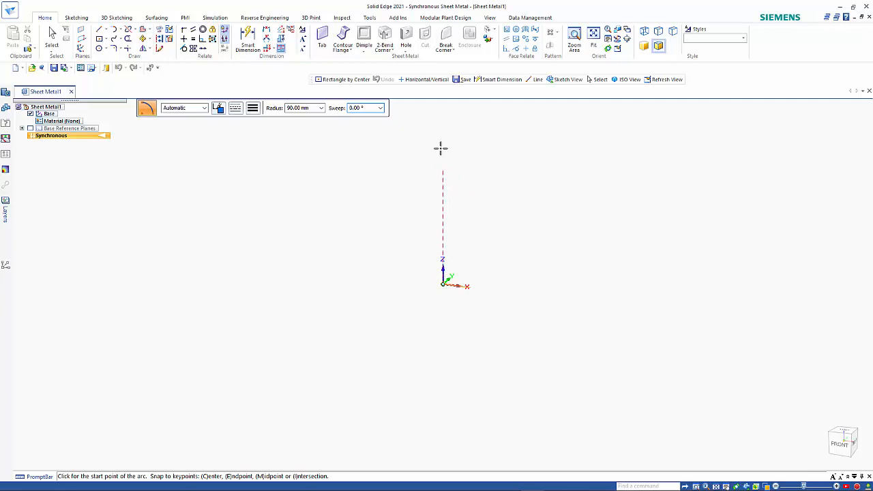
left_click(440, 148)
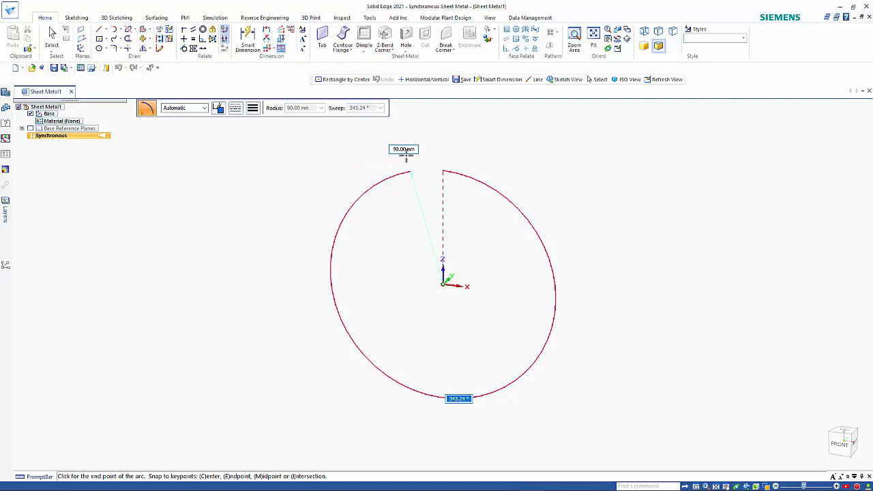
type("359")
key("Return")
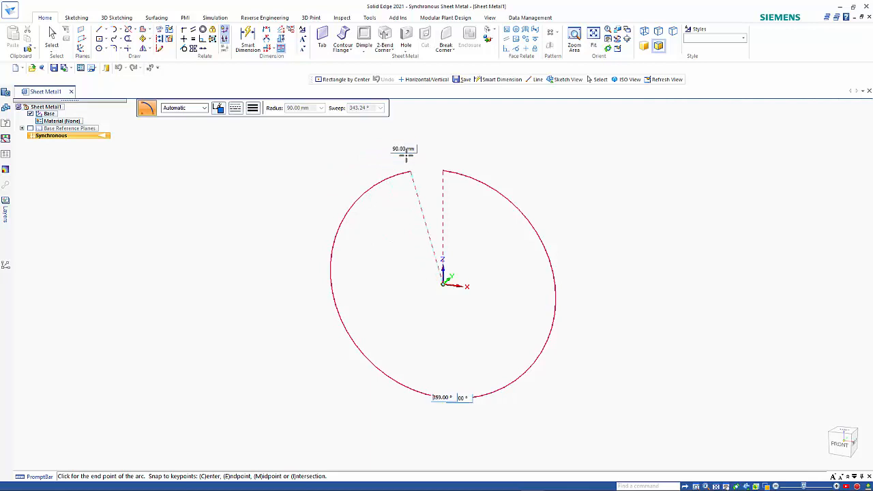
key("Return")
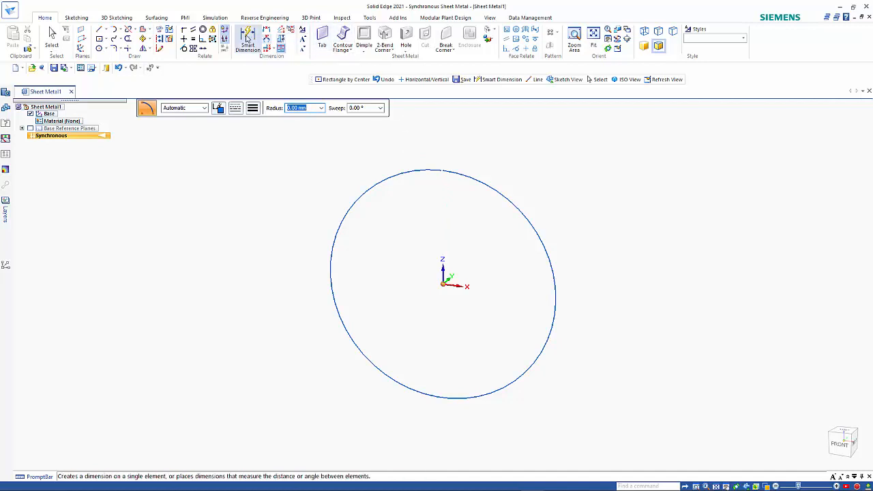
- Add an R 90 radius dimension to the circle
left_click(501, 194)
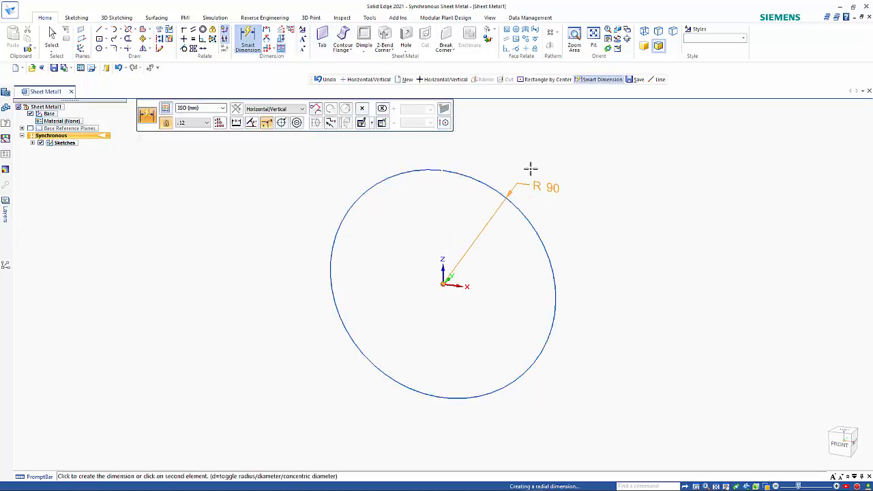
left_click(569, 140)
key("Escape")
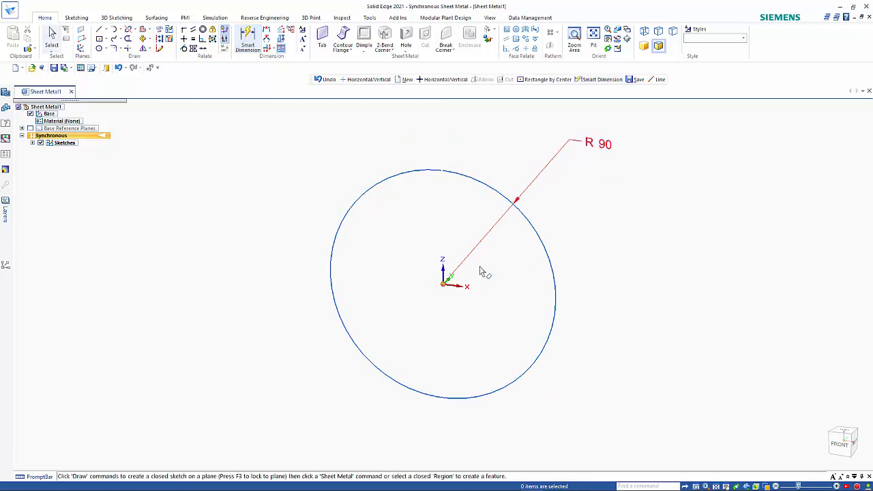
- Select Sketch 1, the circle sketch, from the Sketches group in the model tree
right_click(445, 287)
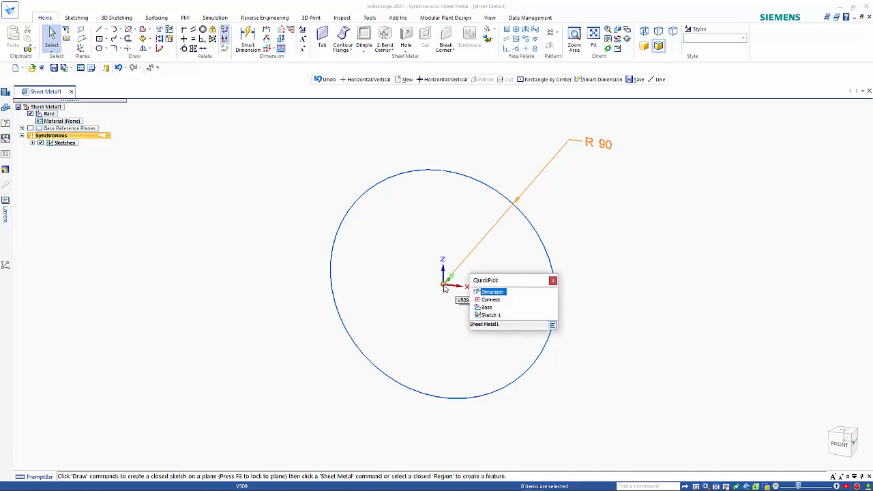
left_click(487, 307)
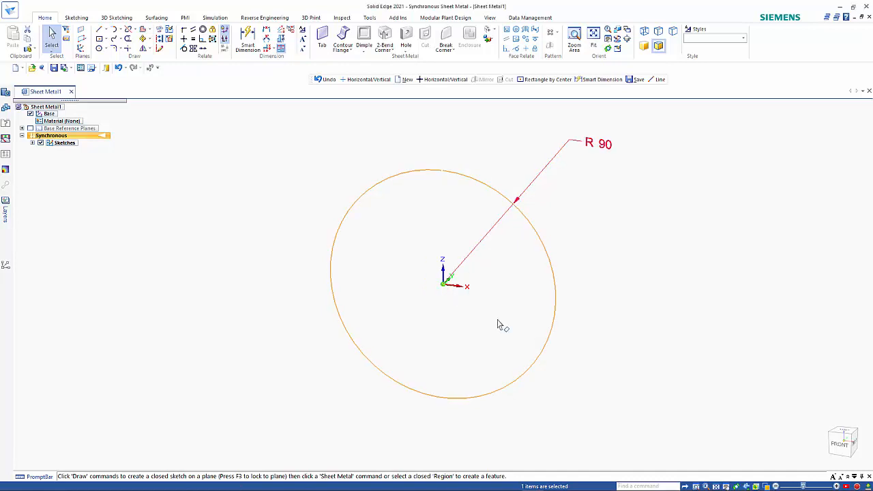
key("Escape")
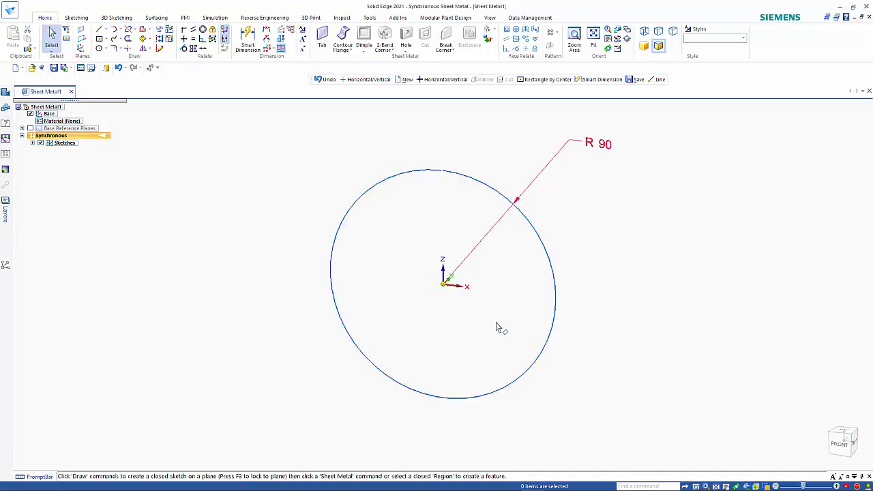
left_click(55, 145)
left_click(32, 143)
left_click(70, 149)
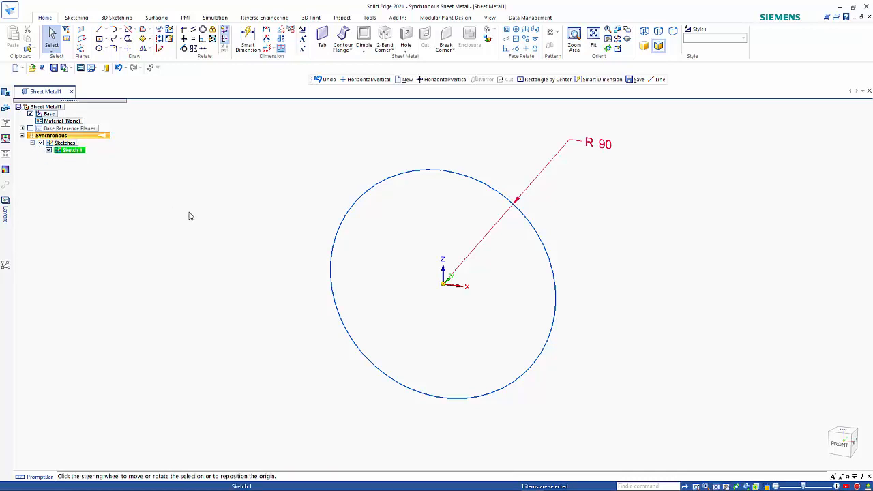
scroll(520, 311, "up", 3)
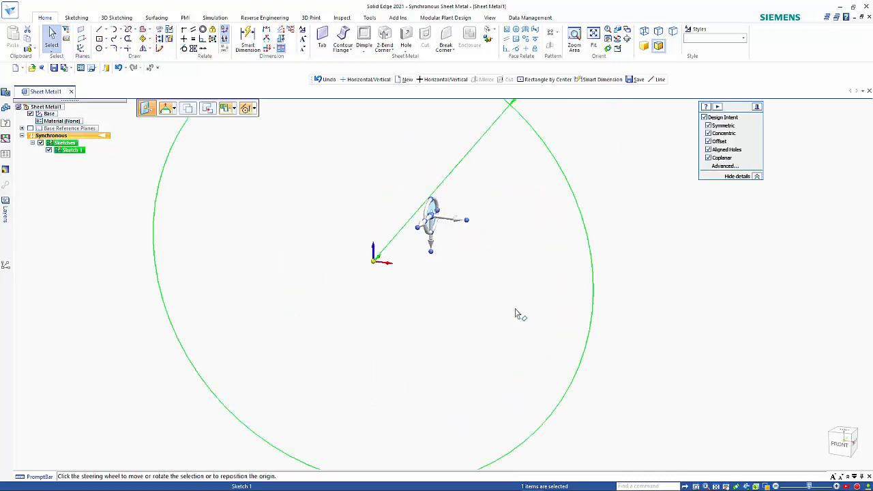
scroll(518, 313, "down", 5)
scroll(516, 314, "down", 1)
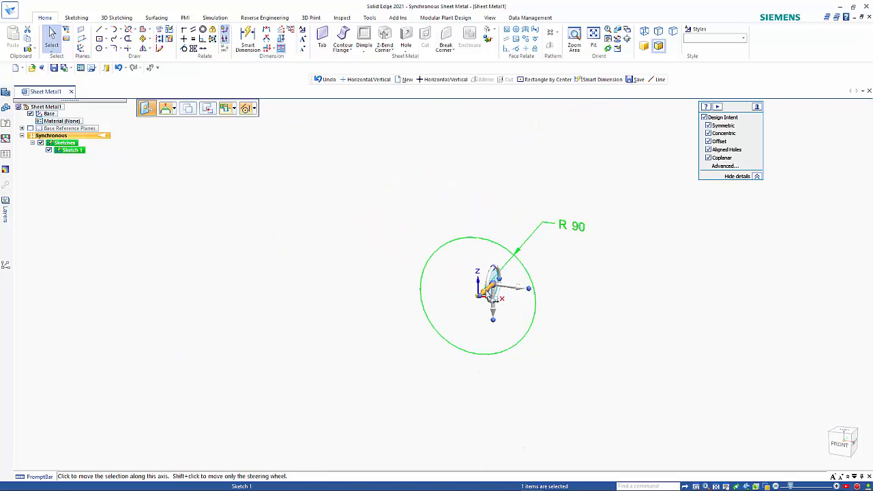
- Move the circle sketch 750 mm along one axis, then deselect it
left_click(488, 294)
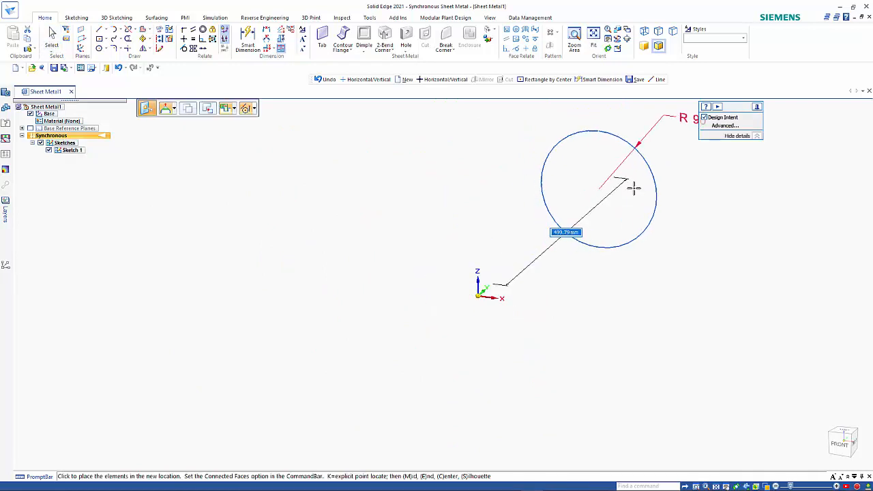
type("75")
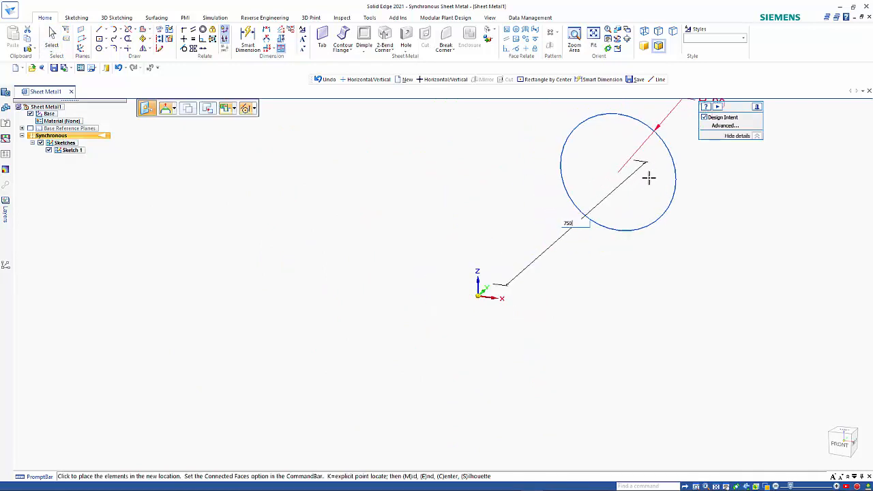
type("0")
key("Return")
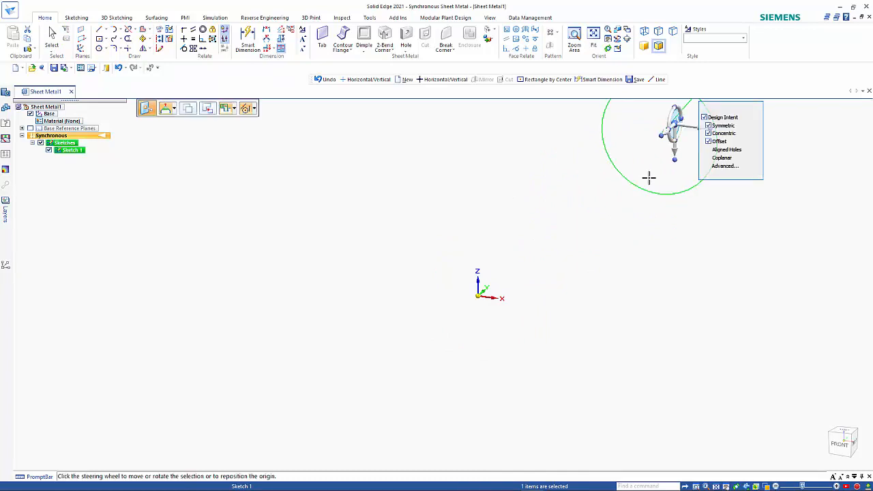
middle_click_drag(649, 178, 582, 260, "shift")
key("Escape")
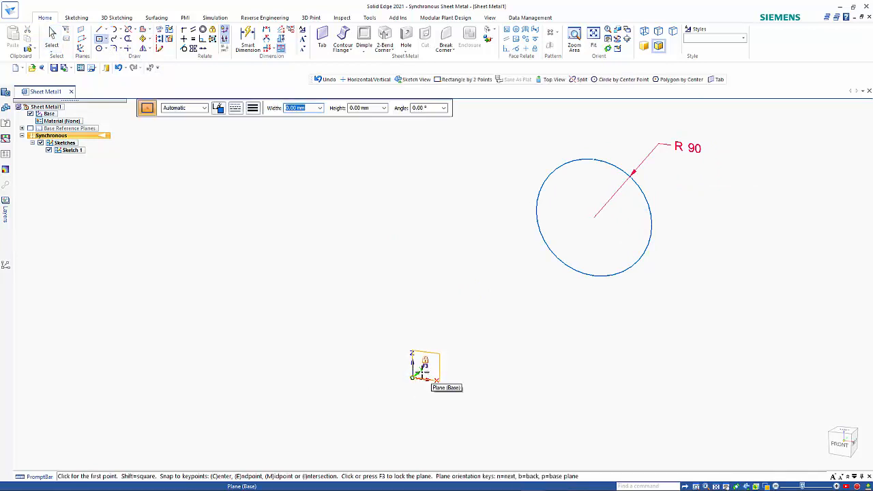
- Draw a rectangle centred on the origin, 120 mm wide by 100 mm tall
left_click(412, 376)
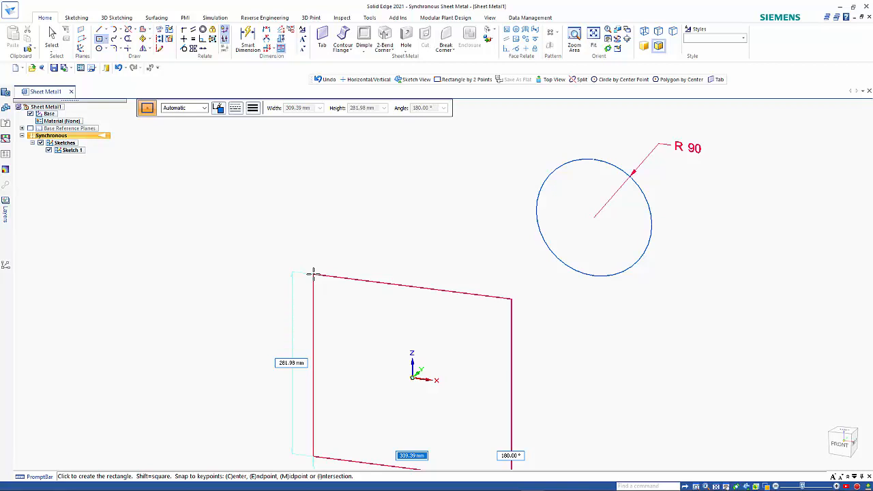
type("120")
key("Tab")
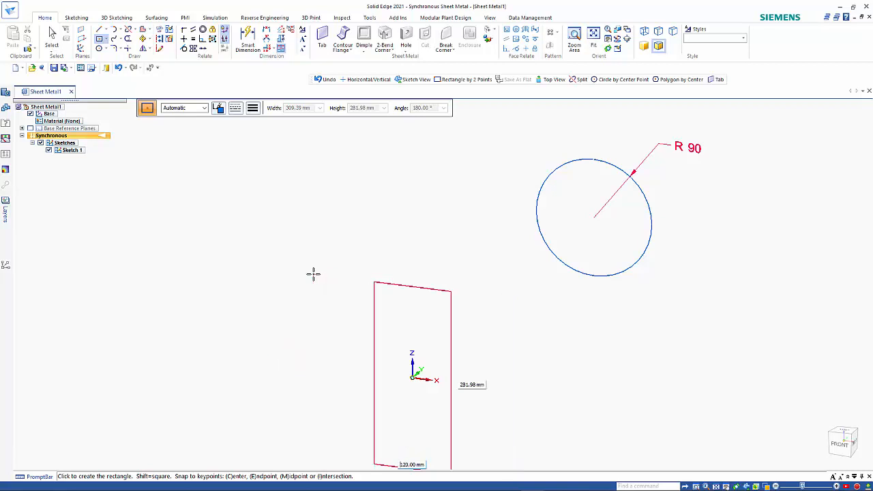
type("100")
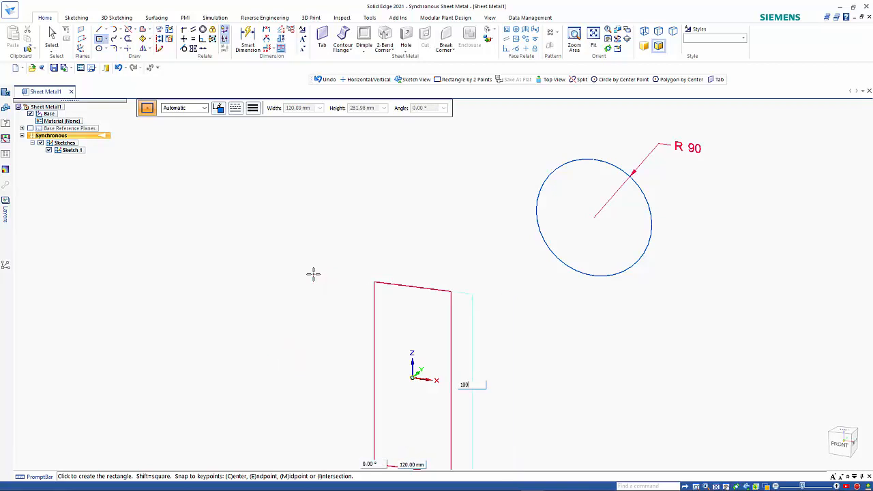
key("Tab")
key("Return")
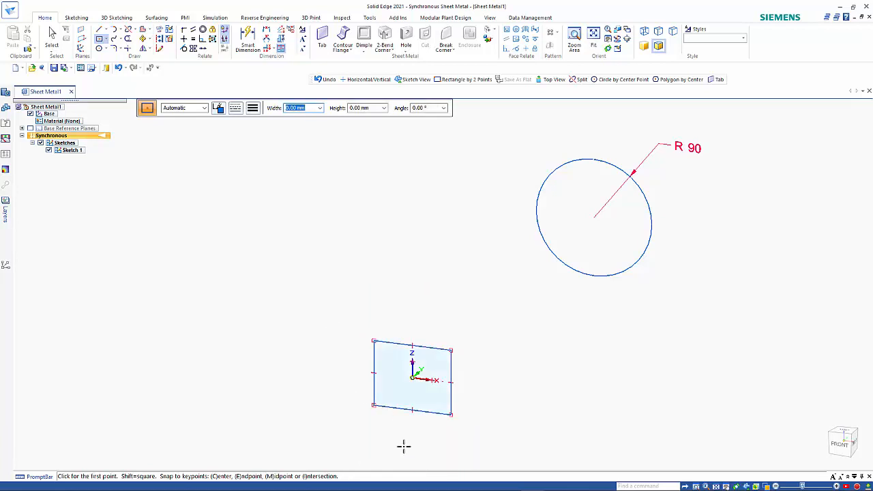
scroll(403, 453, "up", 3)
key("Escape")
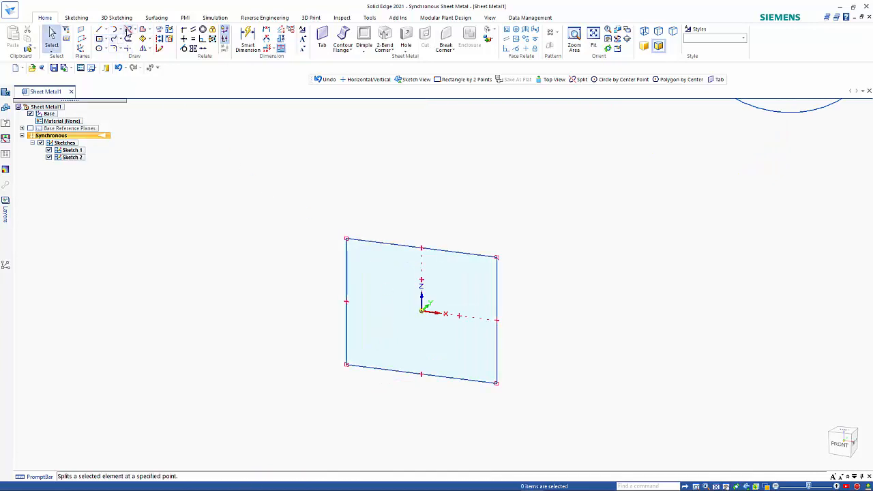
- Split the rectangle's top edge at its midpoint
left_click(127, 29)
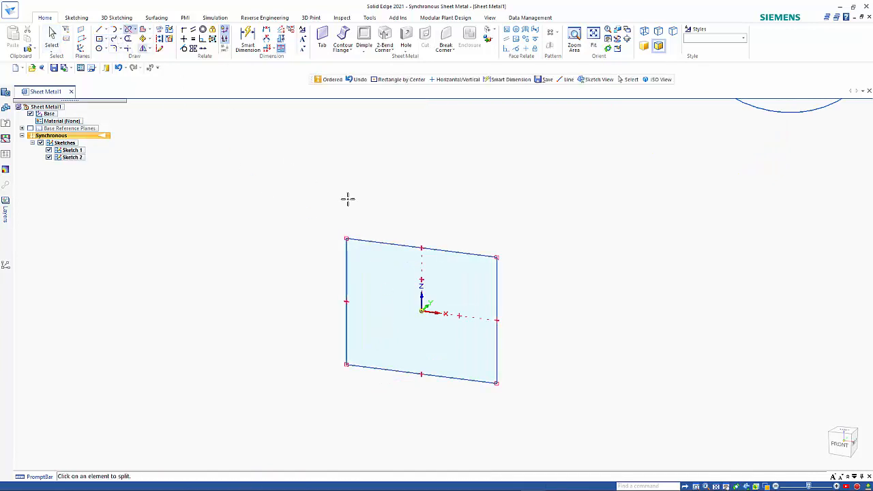
left_click(424, 249)
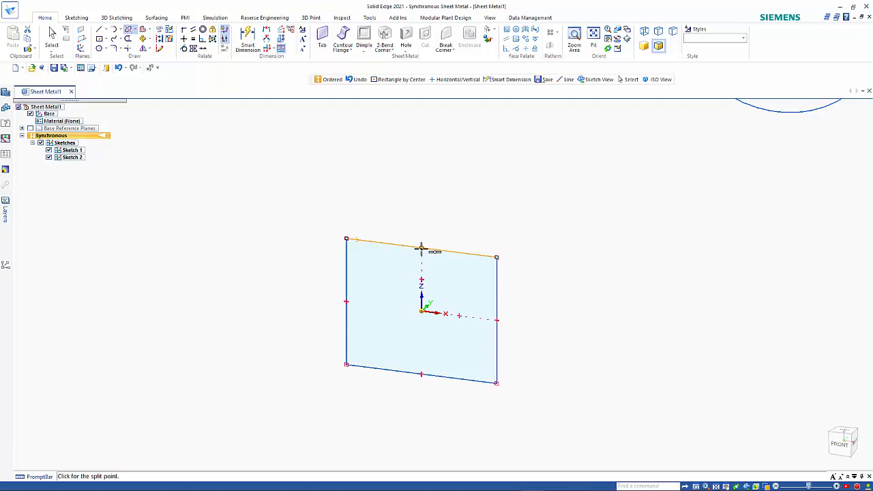
left_click(421, 248)
key("Escape")
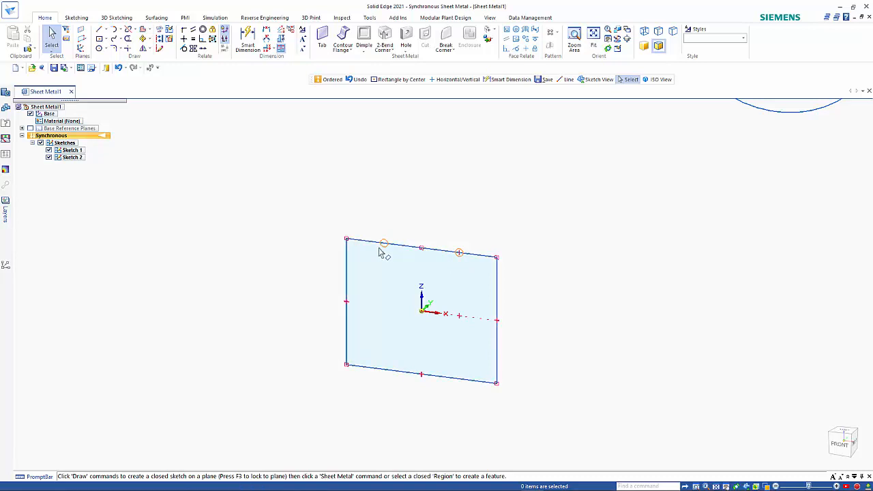
- Shorten the left half of the top edge to 59 mm
right_click(421, 250)
left_click(462, 267)
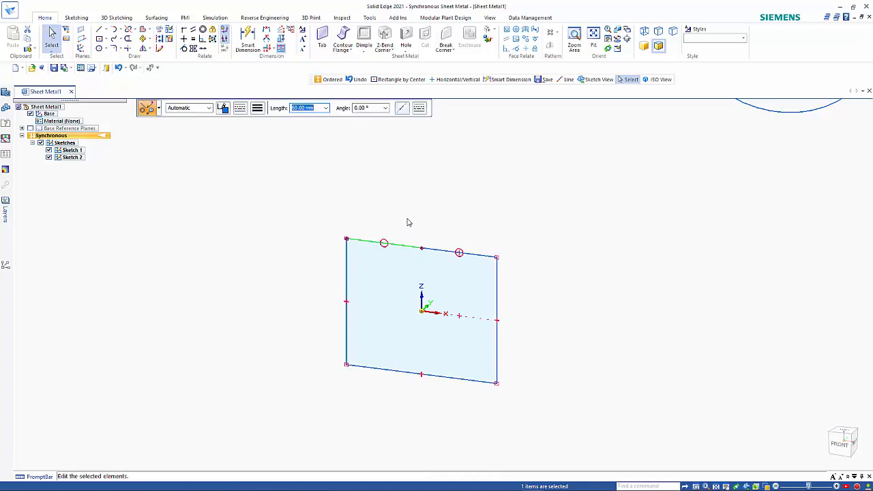
type("59")
key("Return")
key("Escape")
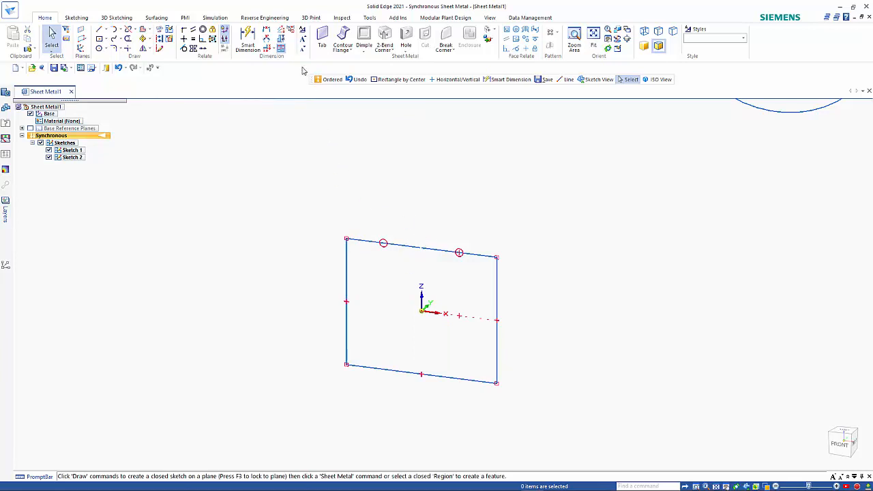
- Dimension the rectangle's right edge at 100 and its bottom edge at 120
left_click(248, 39)
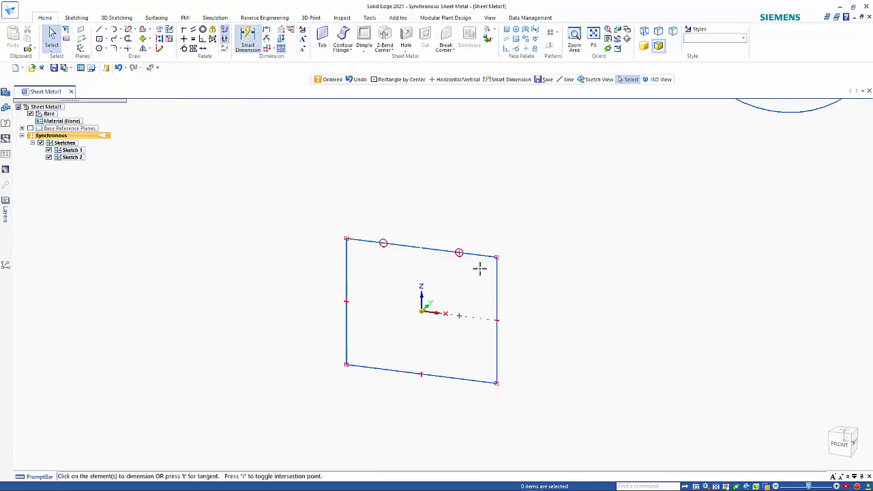
left_click(499, 286)
left_click(571, 290)
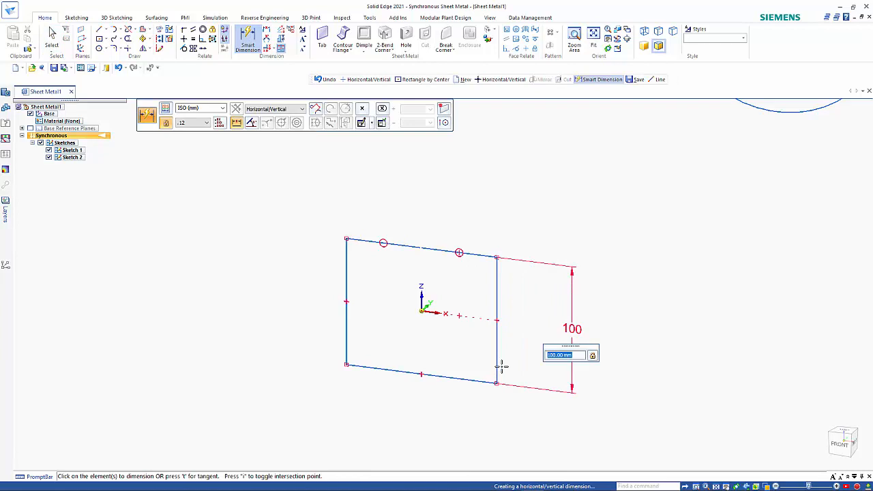
left_click(470, 379)
left_click(464, 425)
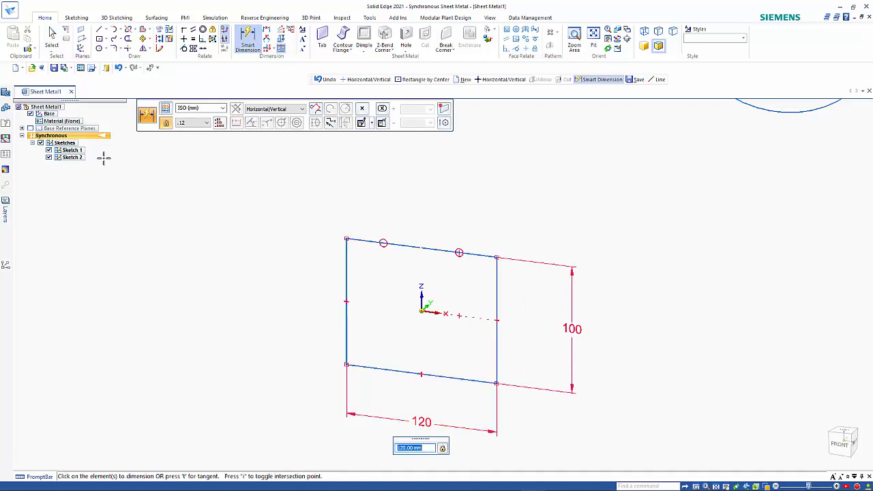
key("Escape")
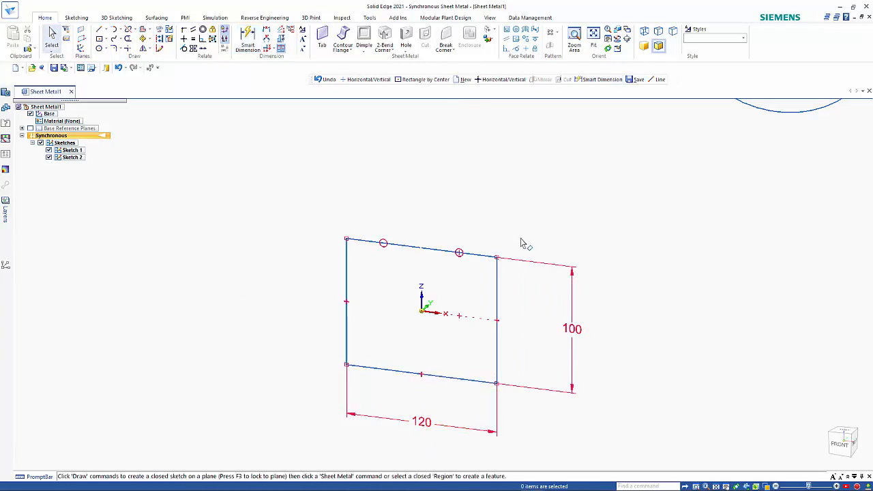
- Transition the model from Synchronous to the Ordered environment
scroll(521, 239, "down", 4)
middle_click_drag(634, 251, 512, 317, "shift")
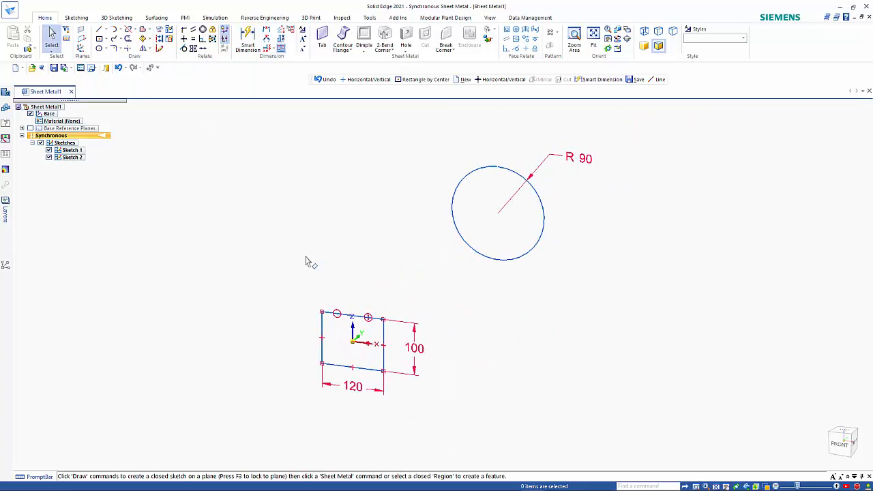
right_click(97, 138)
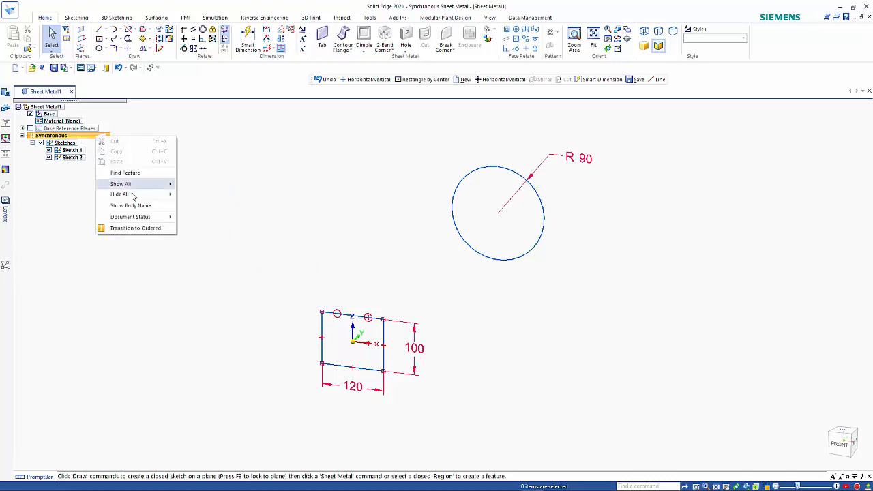
left_click(133, 232)
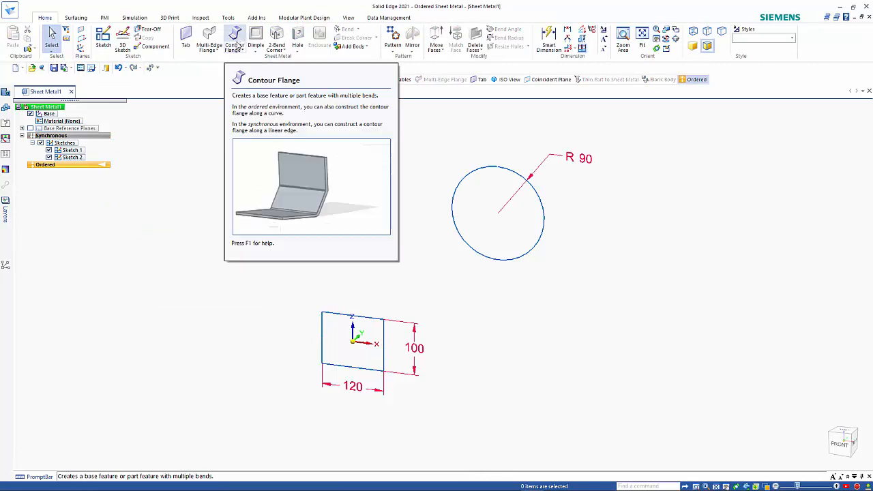
- Start a Lofted Flange and accept the rectangle as its first cross-section
left_click(236, 49)
left_click(242, 72)
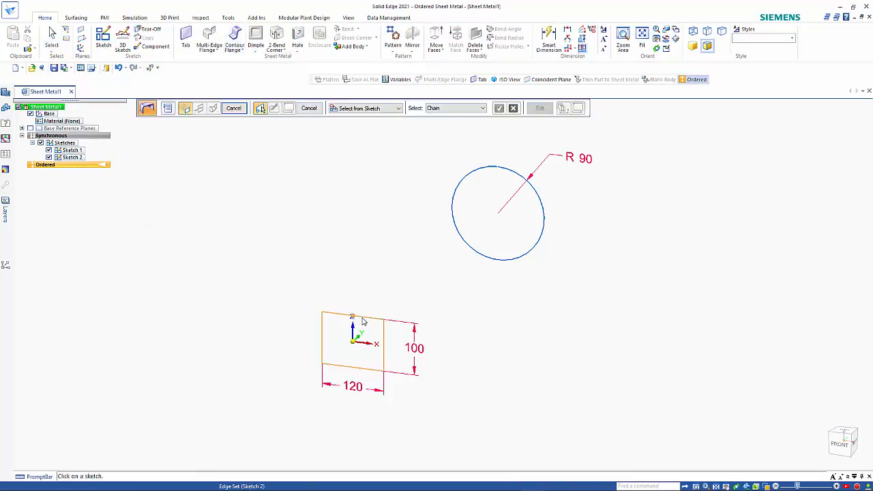
scroll(361, 322, "up", 6)
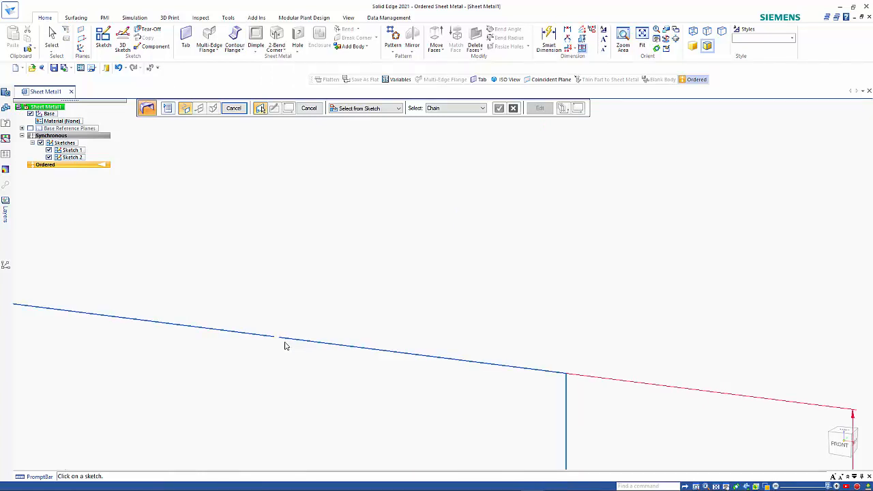
left_click(282, 341)
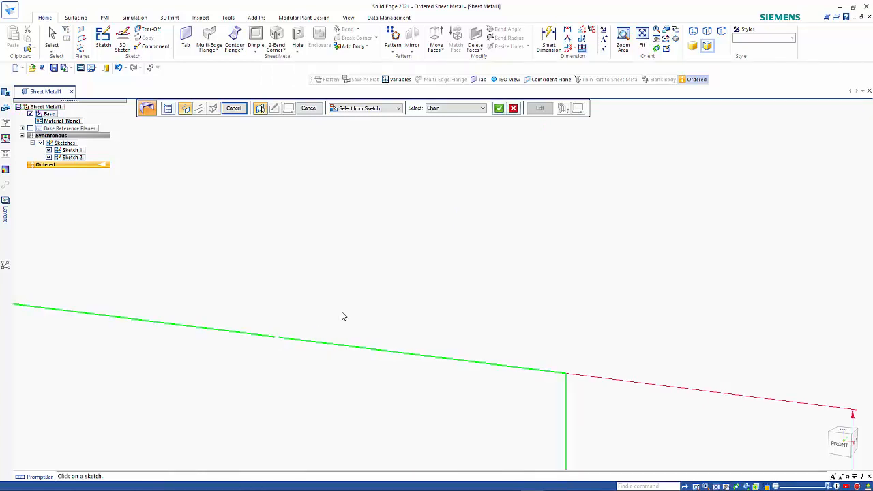
scroll(403, 271, "down", 6)
scroll(403, 271, "down", 2)
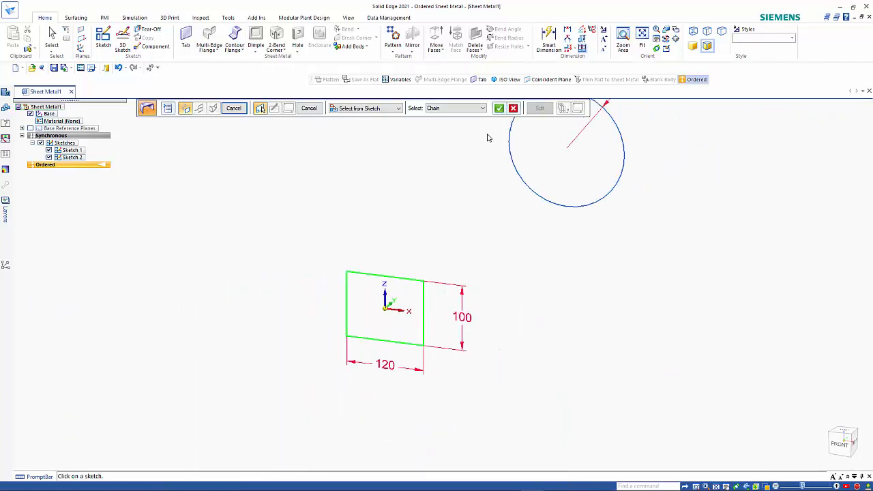
left_click(498, 108)
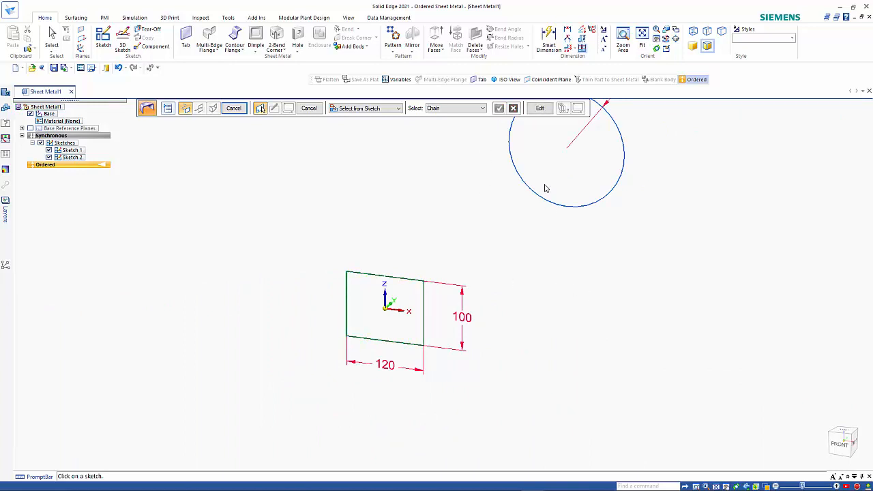
- Accept the R 90 circle as the second cross-section
middle_click_drag(643, 387, 570, 436, "shift")
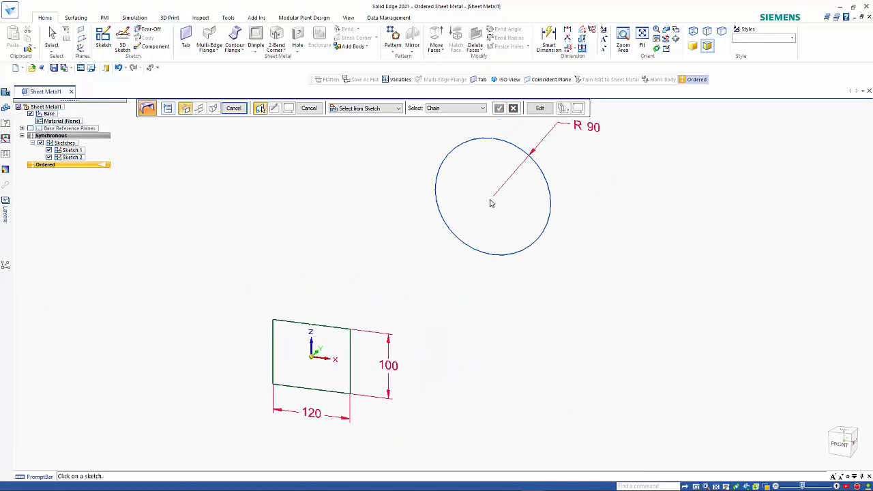
left_click(502, 145)
right_click(477, 213)
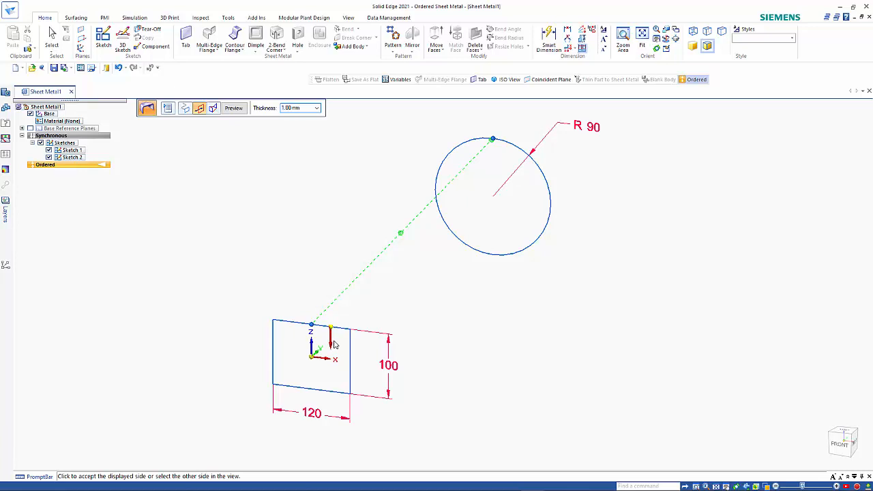
- Accept the material side and finish Lofted Flange 1, then orbit to inspect the body
left_click(334, 344)
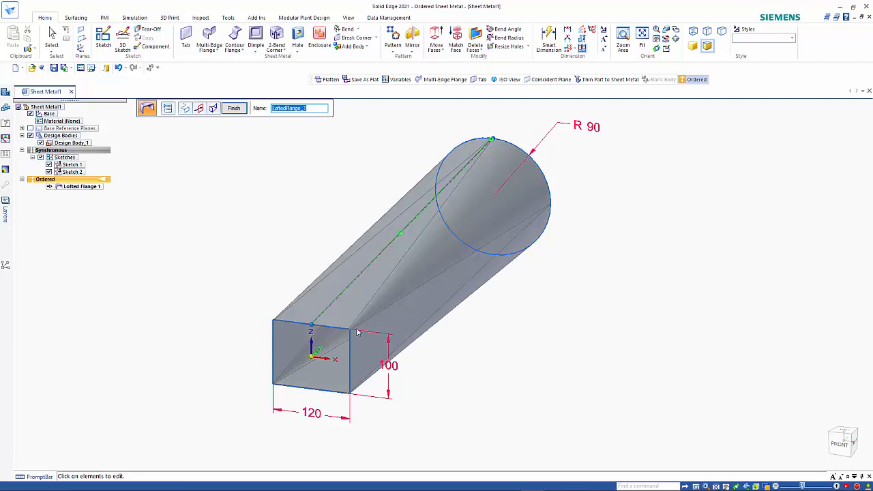
right_click(235, 157)
key("Escape")
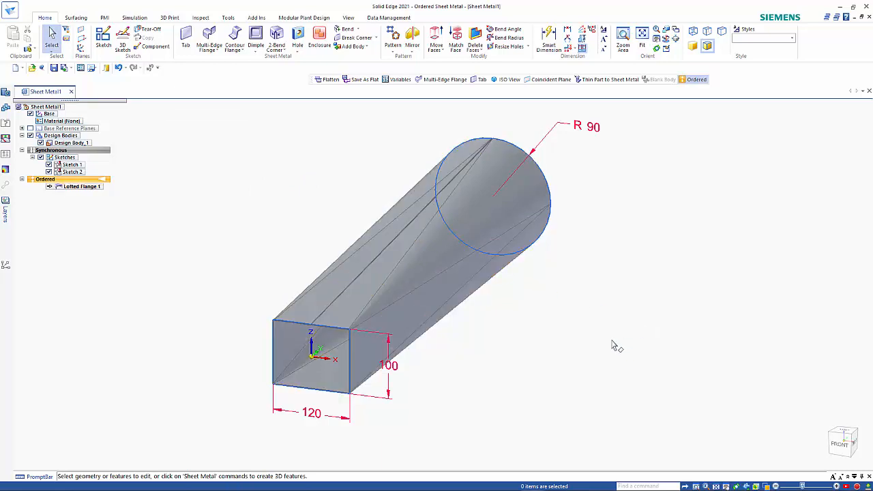
middle_click_drag(617, 346, 604, 330)
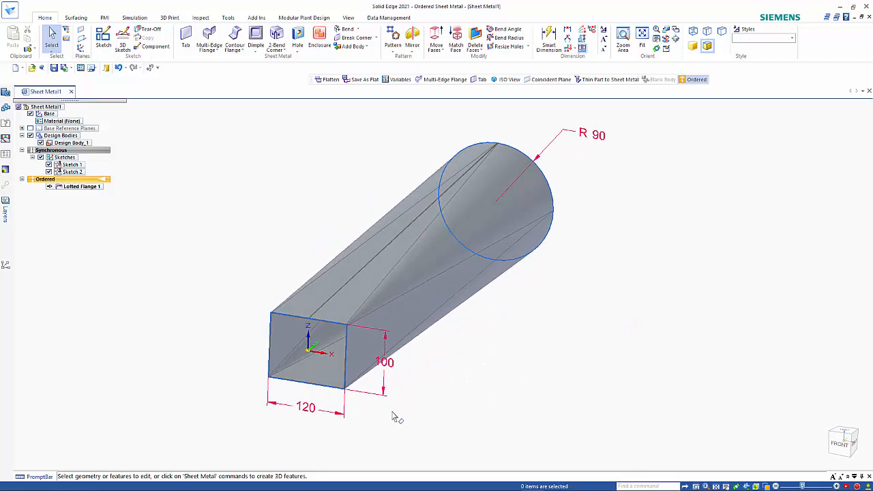
- Change the rectangle's width dimension from 120 to 140 and select the circle profile sketch
left_click(307, 408)
left_click(307, 408)
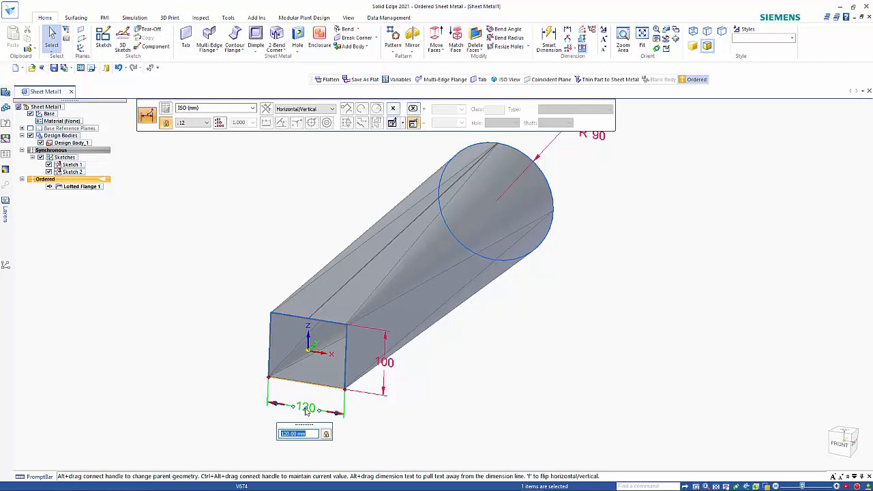
type("140")
key("Return")
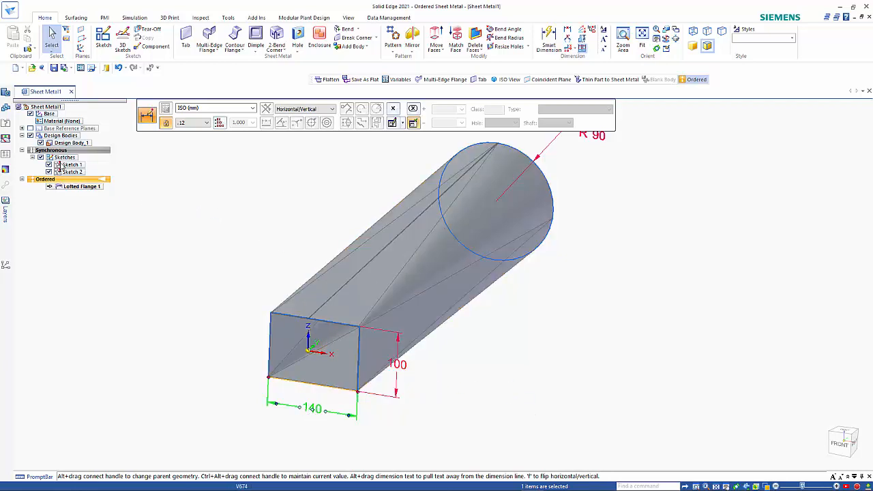
left_click(60, 166)
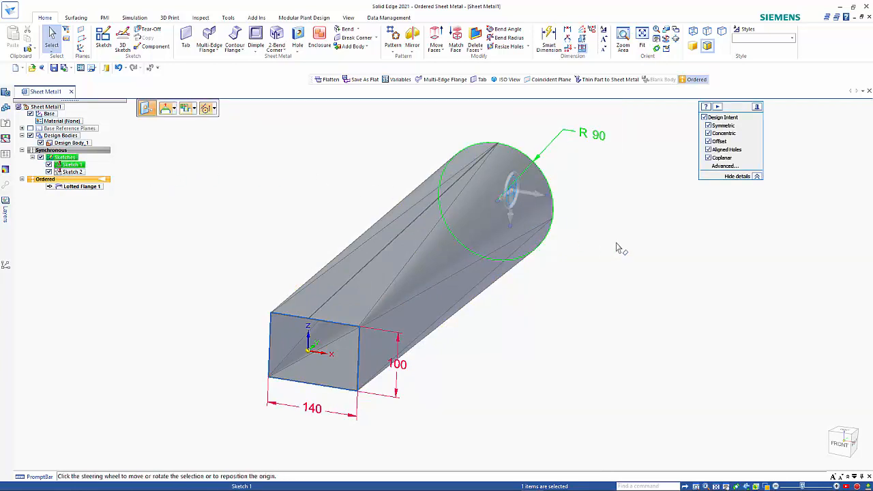
- Start moving the circle sketch and switch to the Front view
middle_click_drag(607, 240, 590, 225)
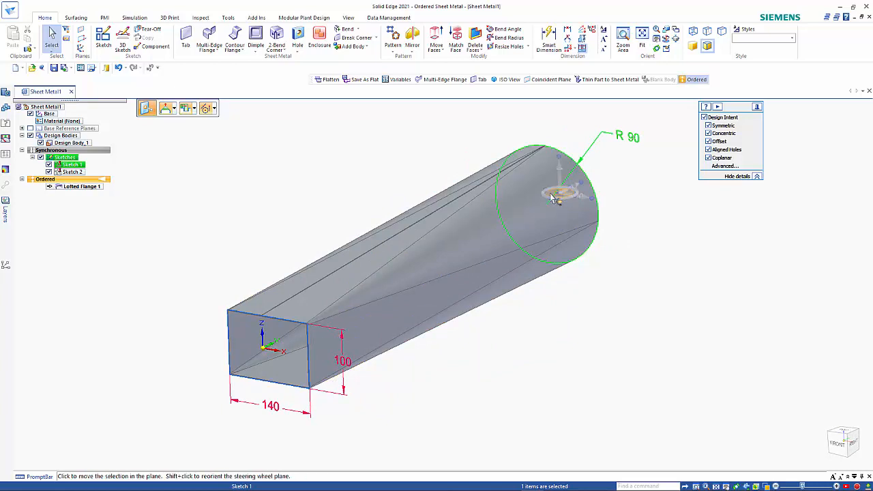
middle_click_drag(641, 277, 623, 263)
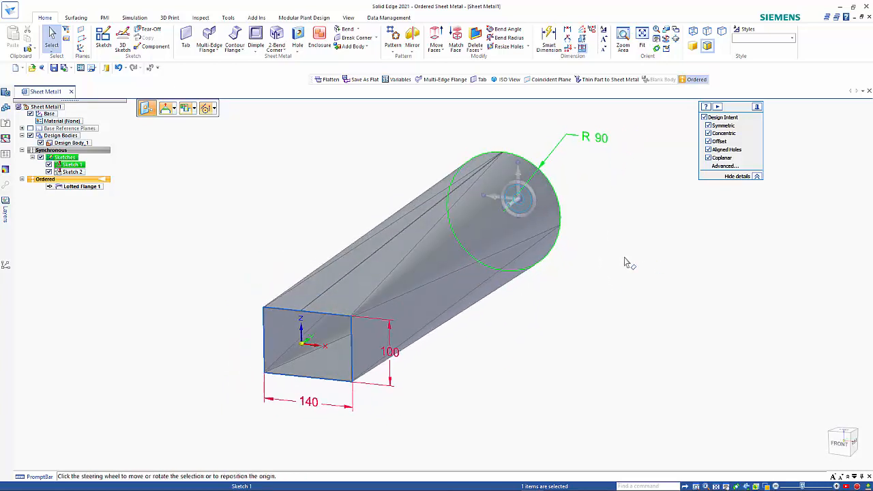
left_click(518, 199)
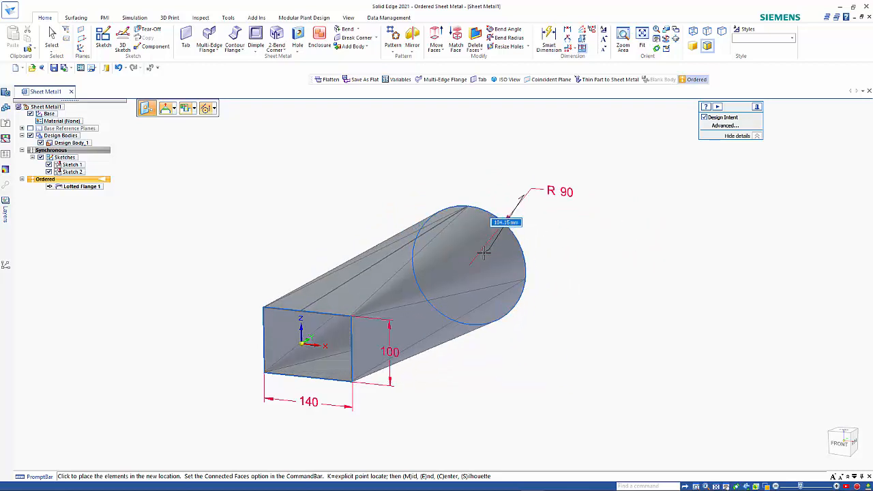
key("ctrl+f")
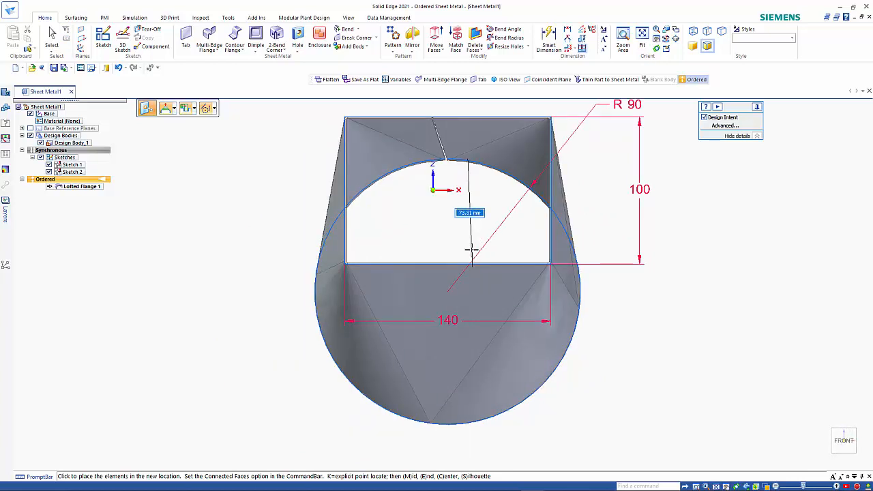
- Place the circle end at its new position and anchor the move handle at the circle's centre
left_click(433, 176)
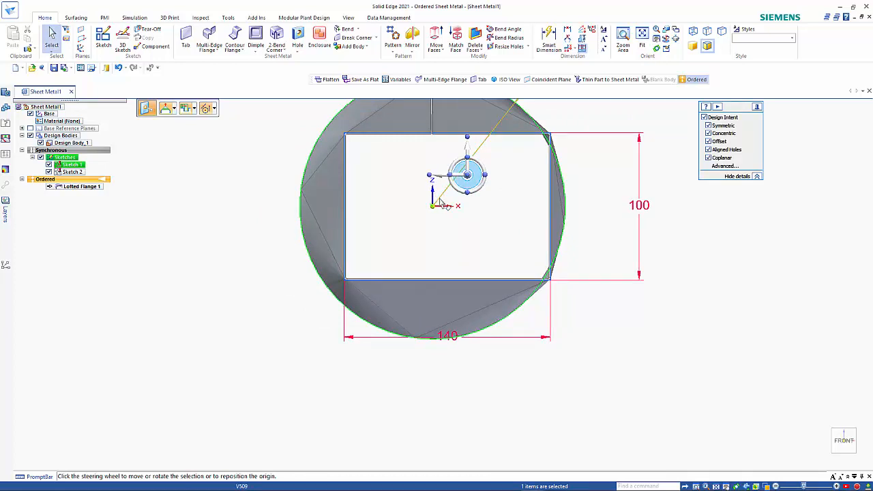
left_click(467, 176)
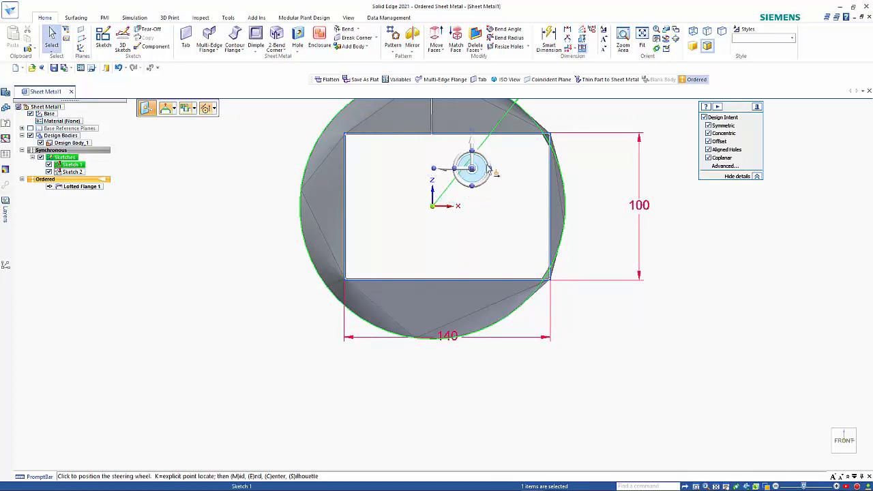
left_click(559, 164)
mouse_move(491, 201)
middle_mouse_down()
mouse_move(469, 203)
mouse_move(491, 199)
mouse_move(491, 207)
mouse_move(503, 191)
middle_mouse_up()
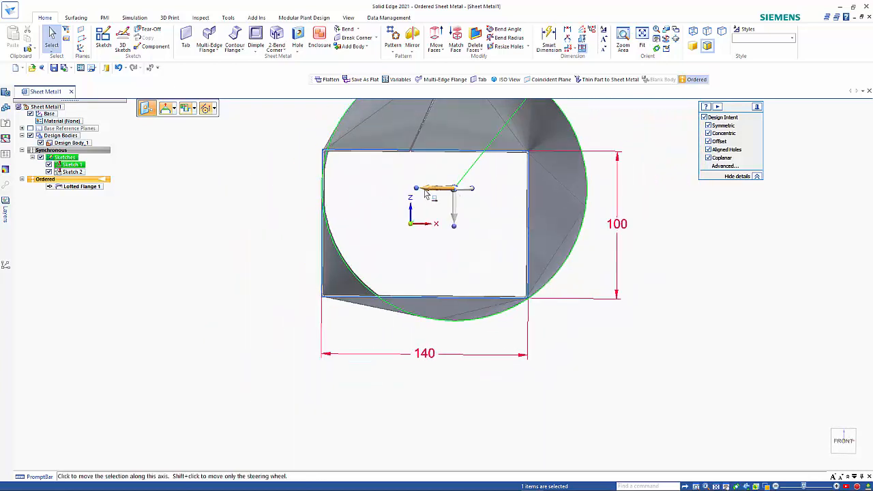
- Cancel a second move of the circle, deselect it and view the tapered body
left_click(453, 188)
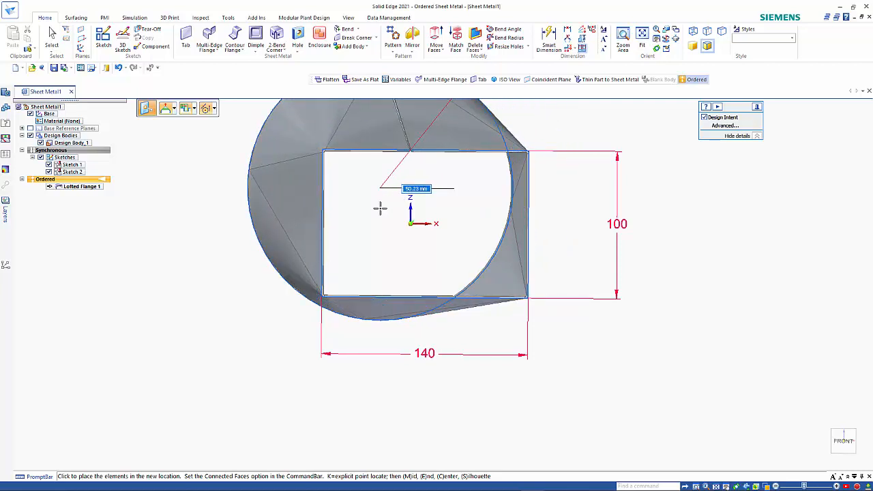
key("Escape")
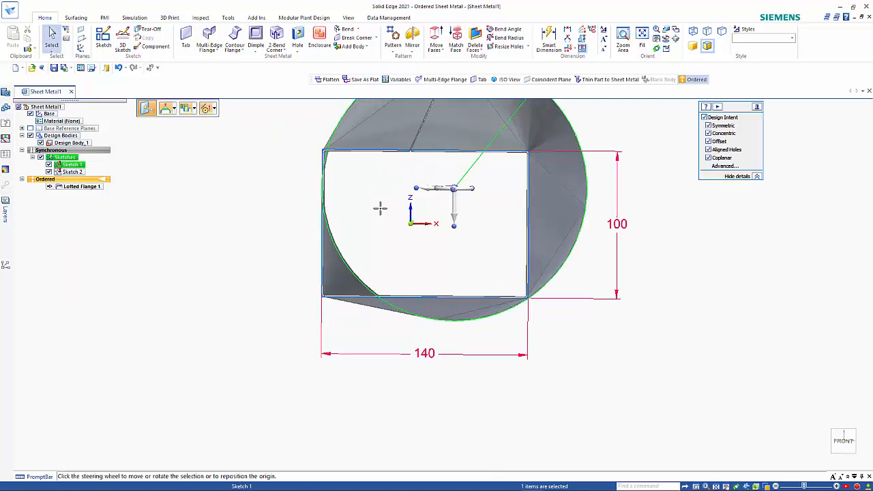
left_click(651, 321)
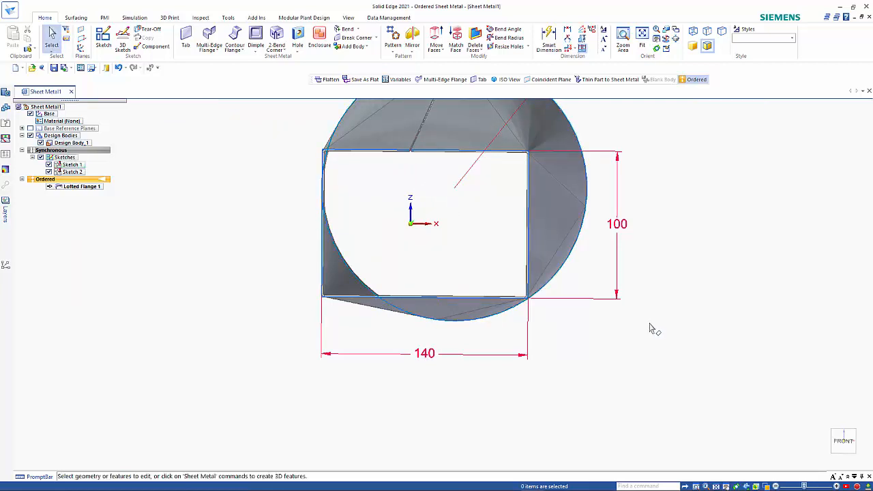
middle_click_drag(650, 322, 647, 336)
scroll(647, 336, "down", 1)
scroll(648, 341, "down", 1)
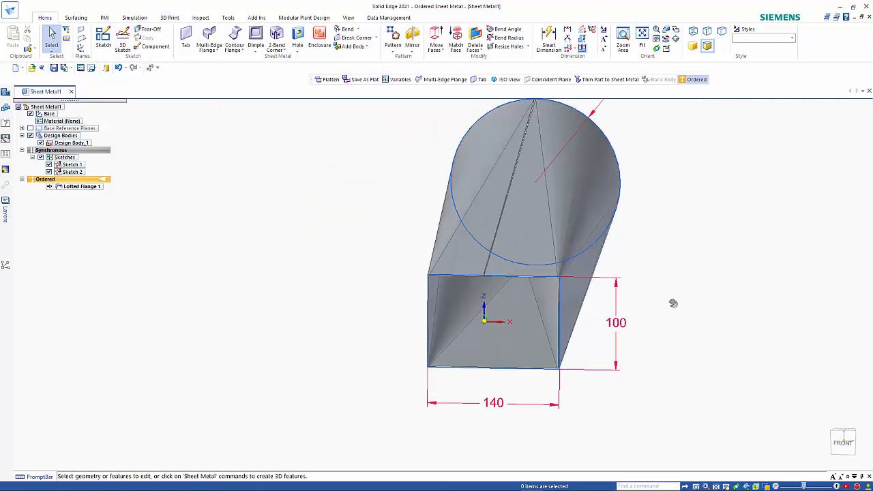
- Create Flatten 1, a 558,8 × 771,4 flat pattern with the rectangle's top edge as x-axis, then return to Ordered
middle_click_drag(671, 302, 539, 320, "shift")
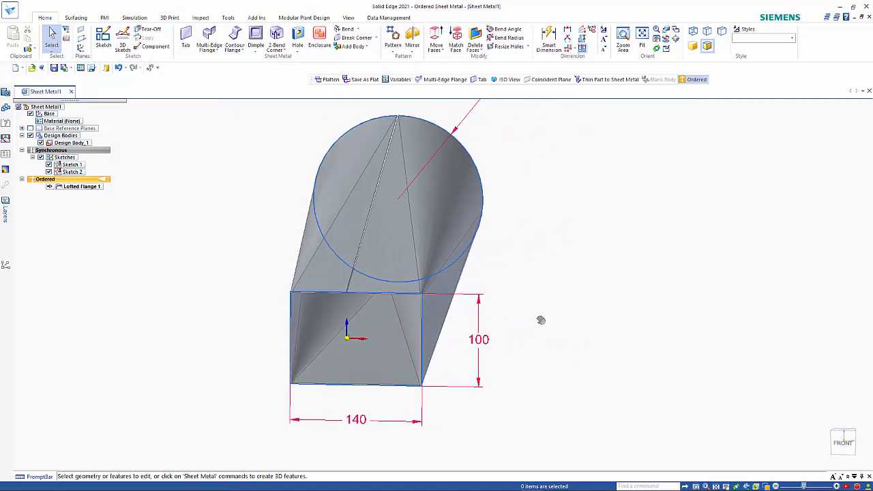
left_click(230, 18)
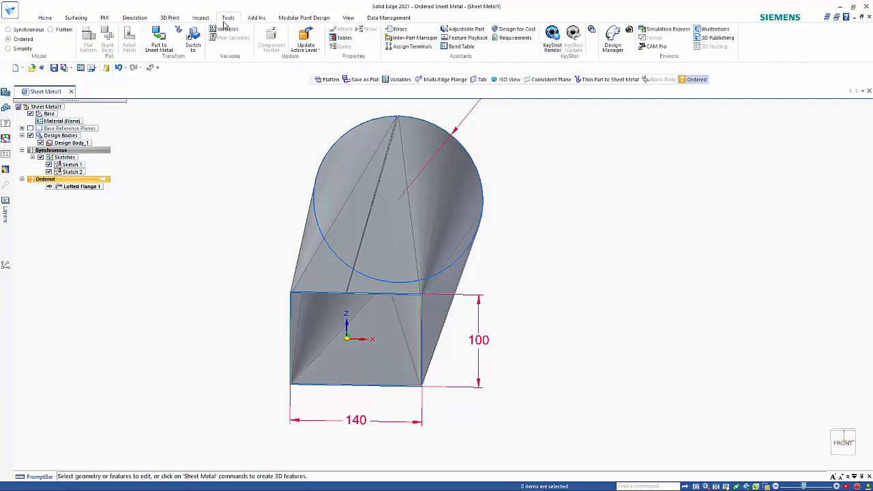
left_click(59, 33)
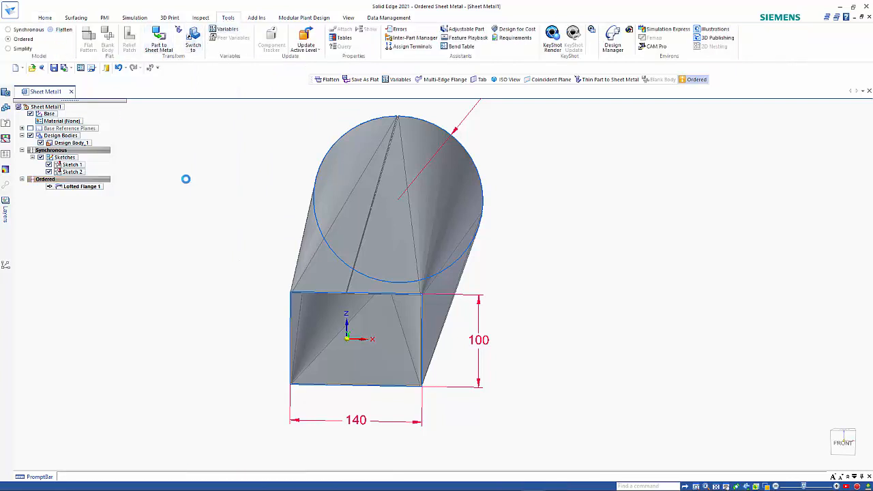
left_click(392, 240)
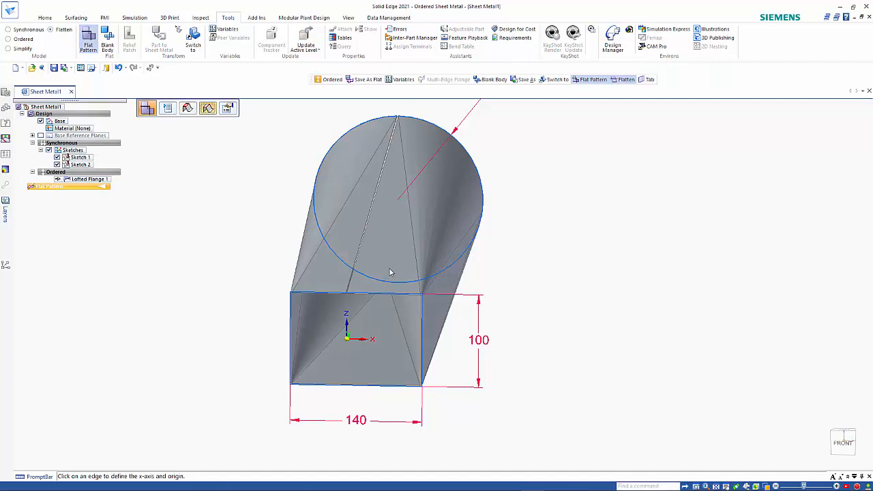
left_click(360, 295)
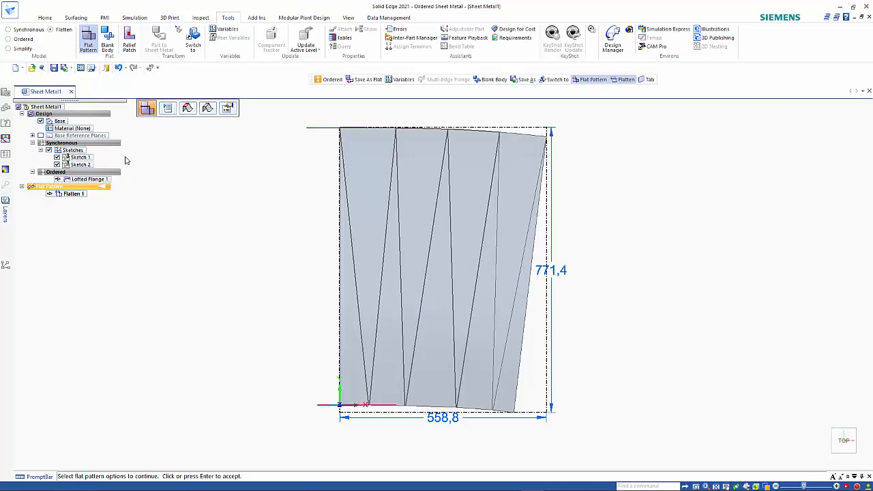
left_click(23, 40)
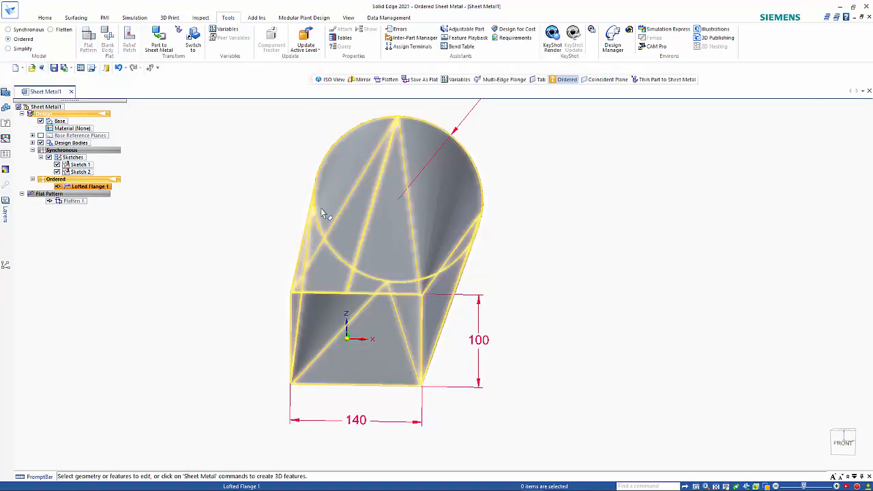
- Choose Save As > Save As Flat from the Application menu for the DXF export
left_click(12, 12)
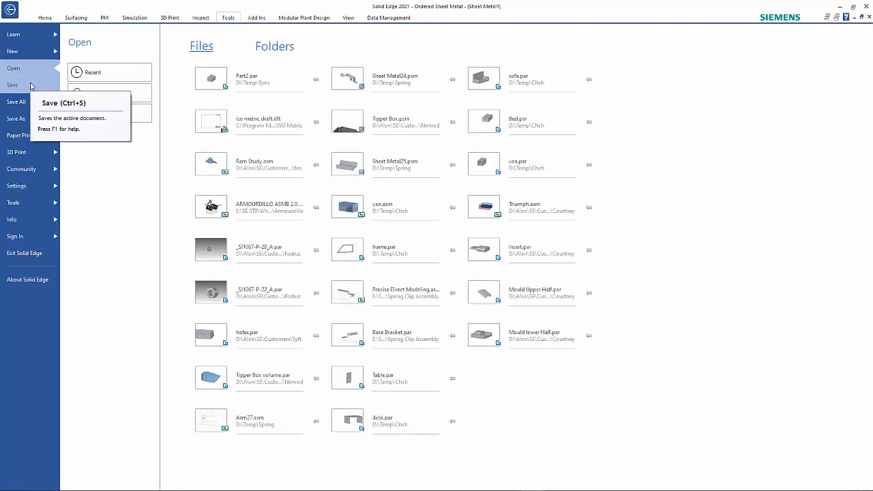
left_click(31, 119)
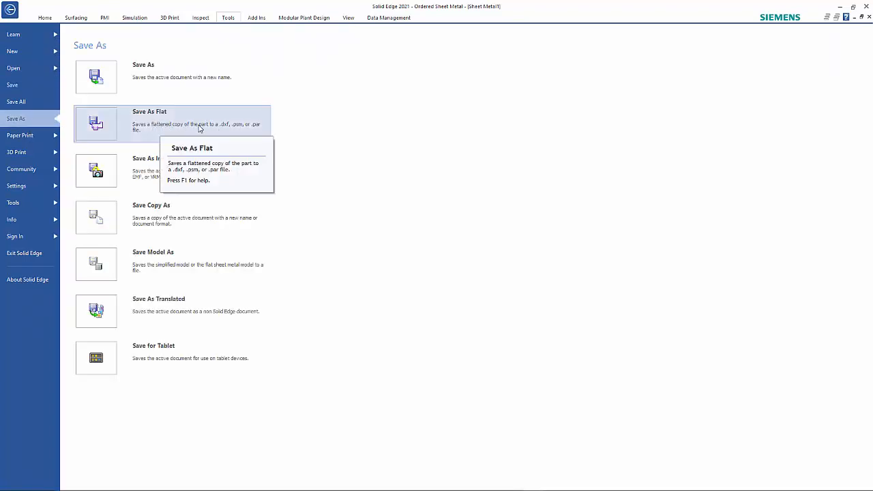
left_click(211, 131)
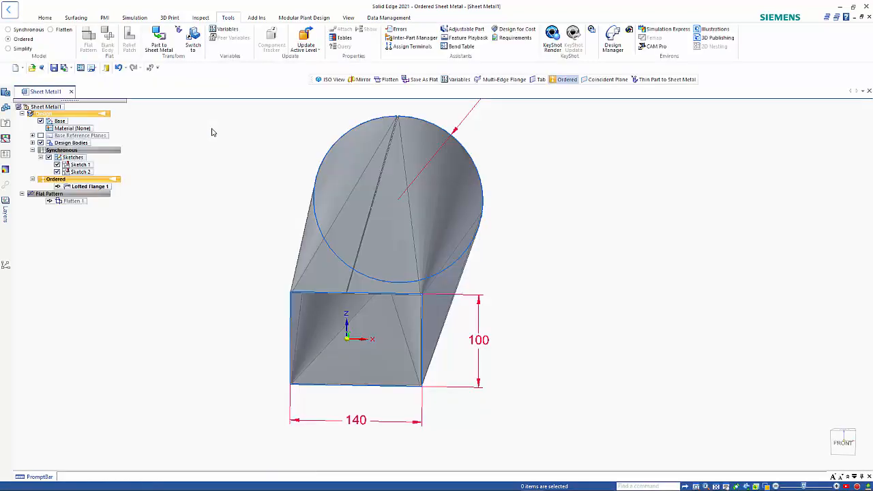